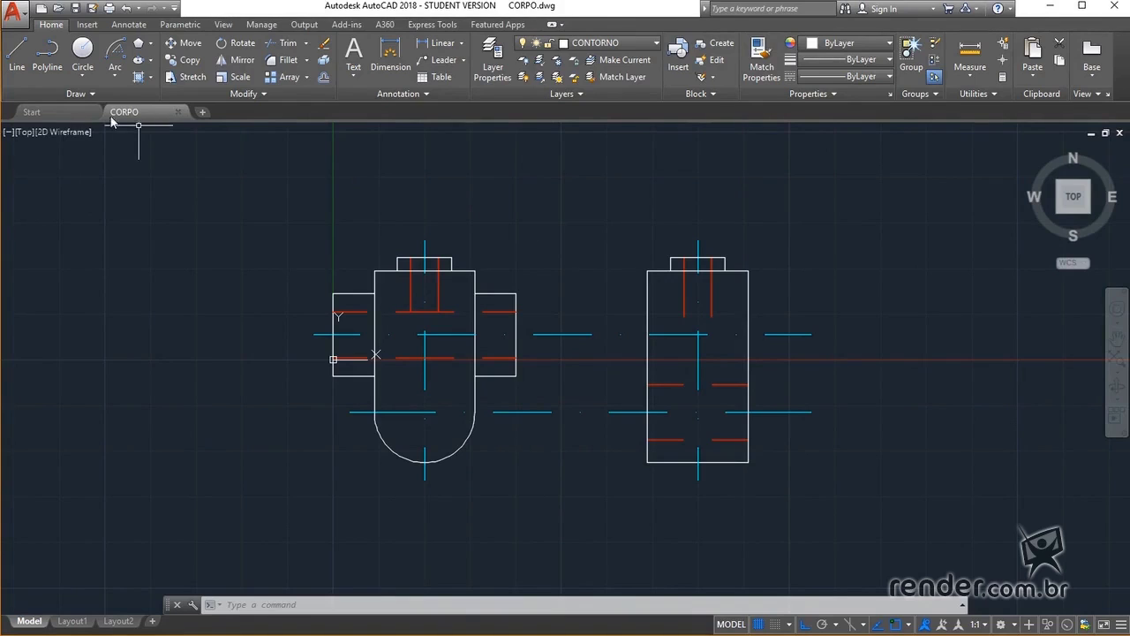
# Step: Draw a circle of radius 6 centred on the lower centreline intersection of the front view
pyautogui.moveTo(128, 115)
pyautogui.click(82, 54)
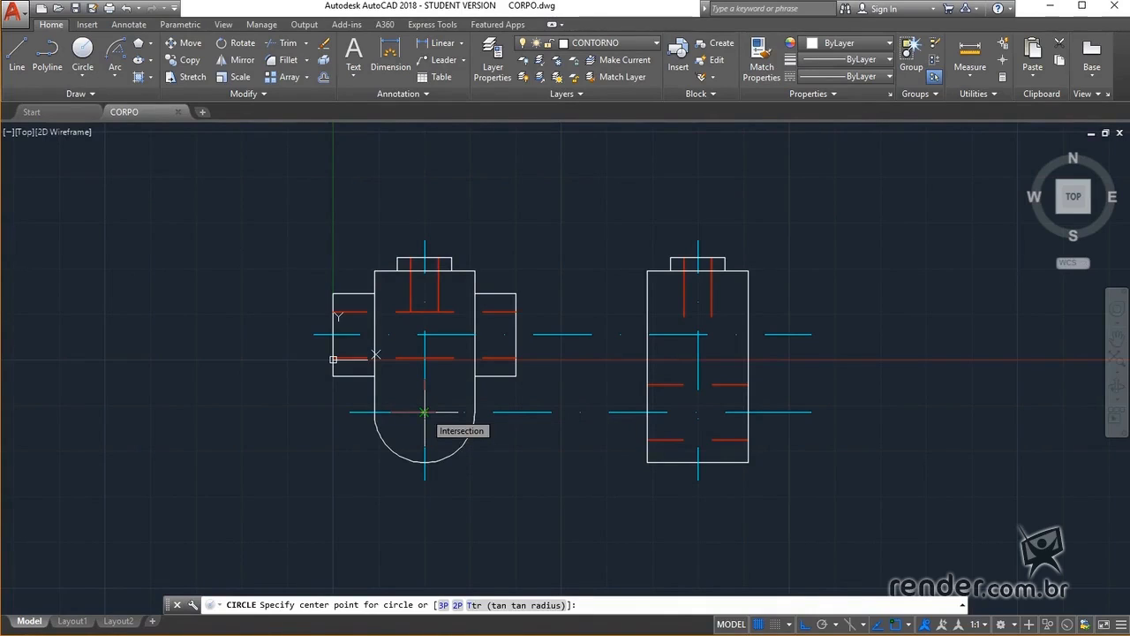
pyautogui.click(424, 411)
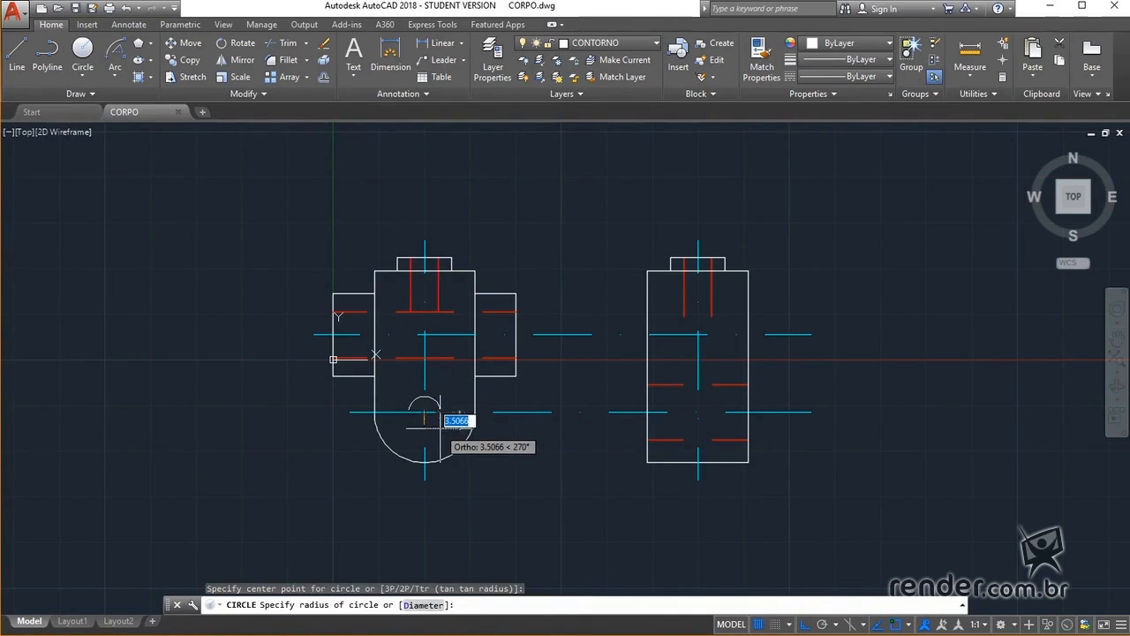
pyautogui.write('6')
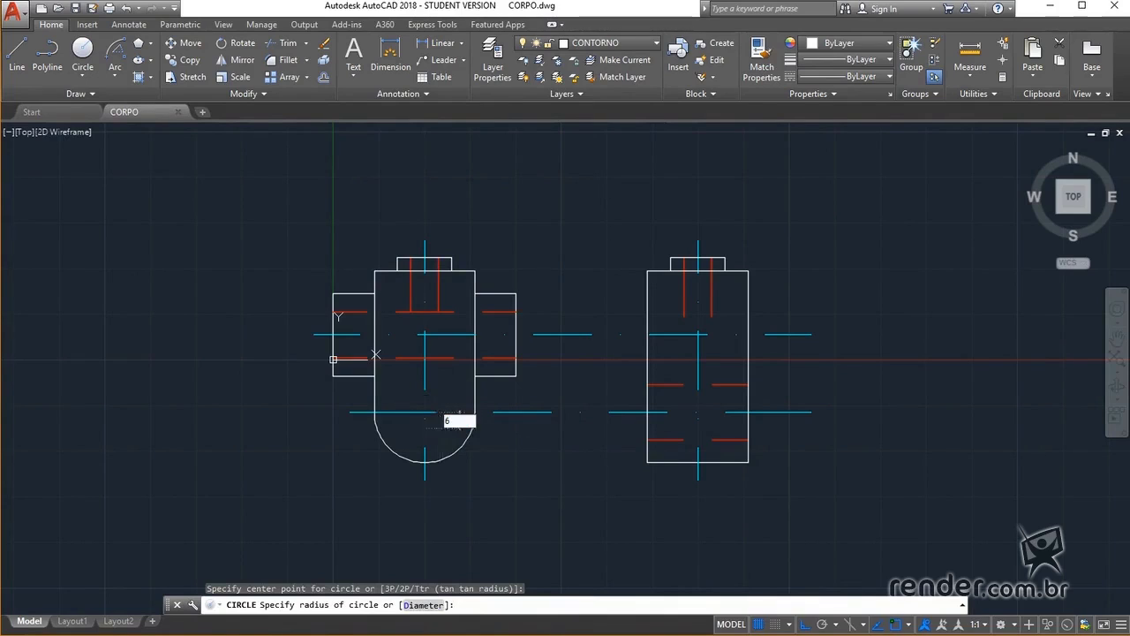
pyautogui.press('Return')
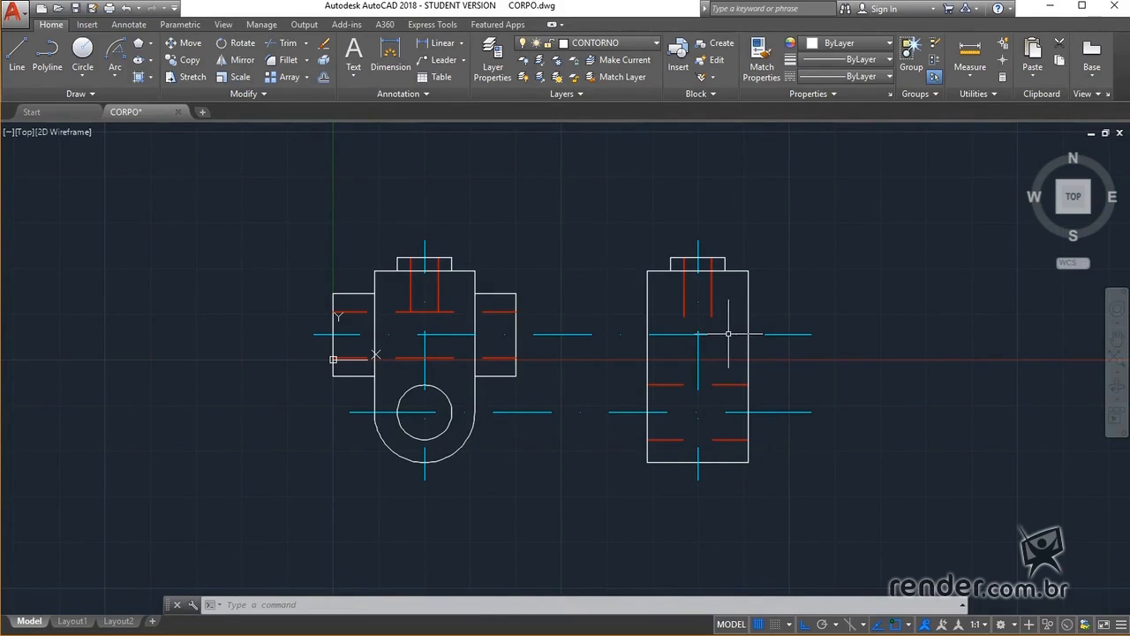
# Step: Draw two concentric circles of radius 5 and 9 at the upper centreline intersection of the side view
pyautogui.click(88, 58)
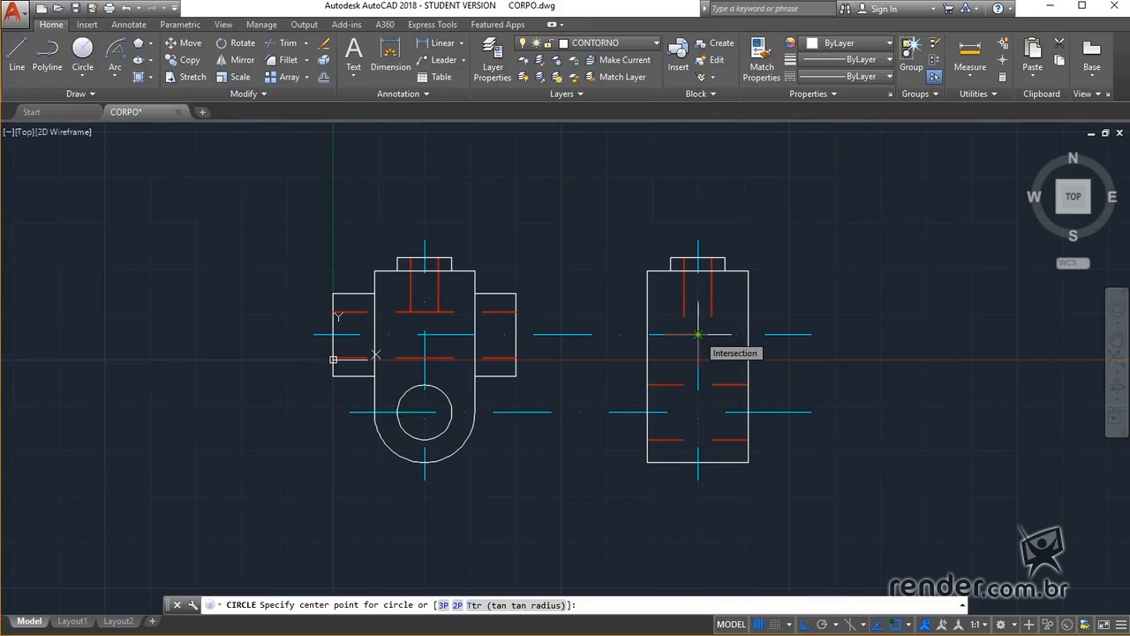
pyautogui.click(699, 334)
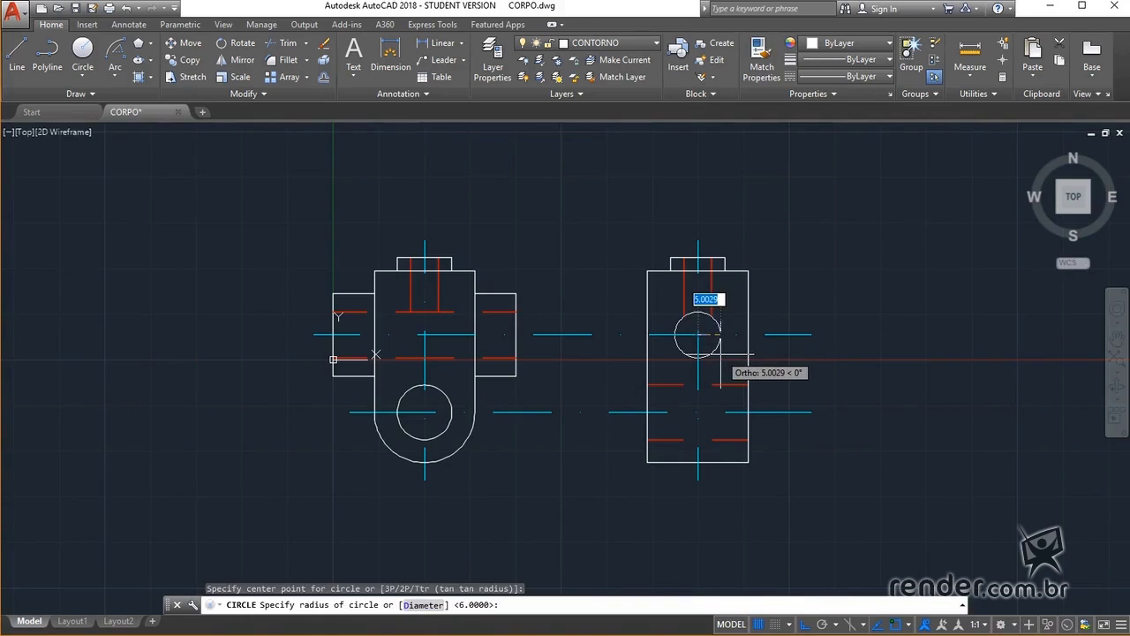
pyautogui.write('5')
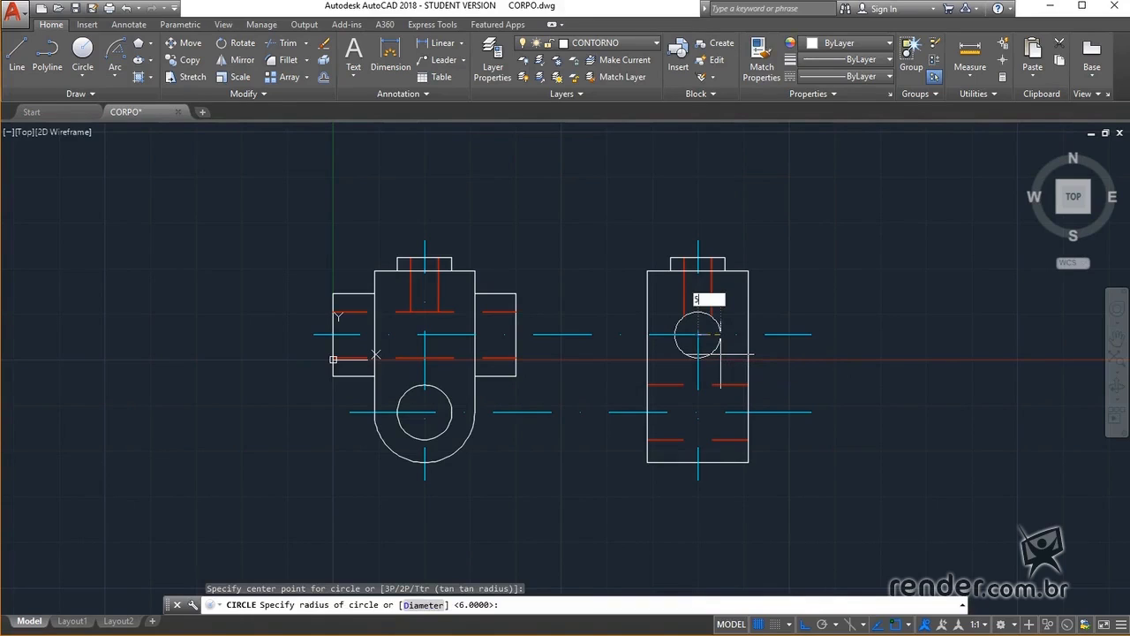
pyautogui.press('Return')
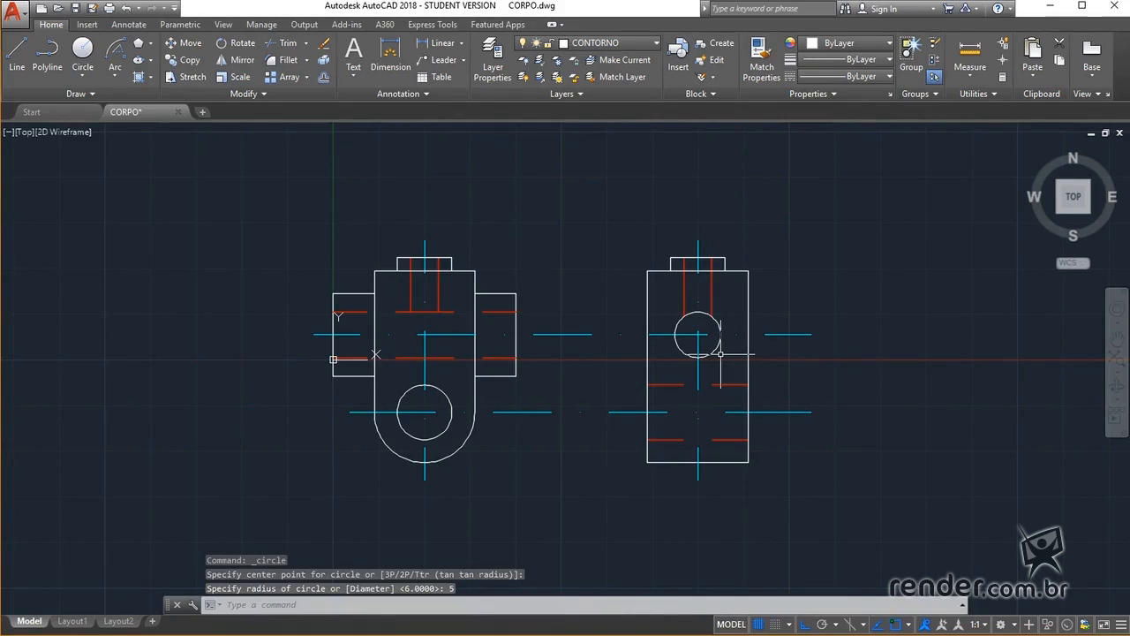
pyautogui.click(82, 50)
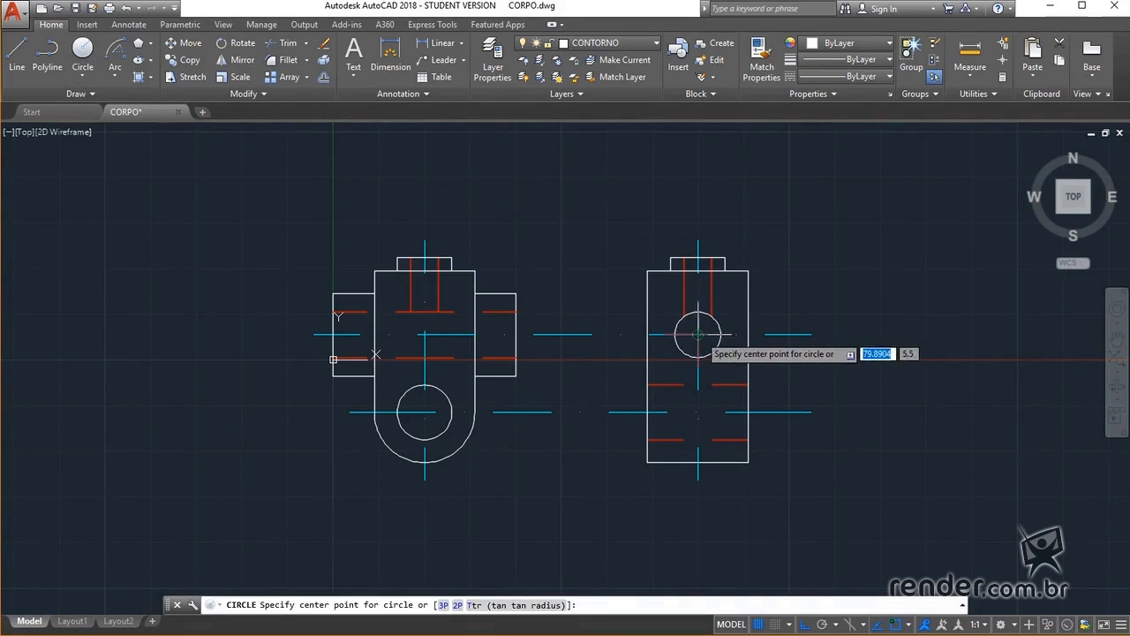
pyautogui.click(697, 334)
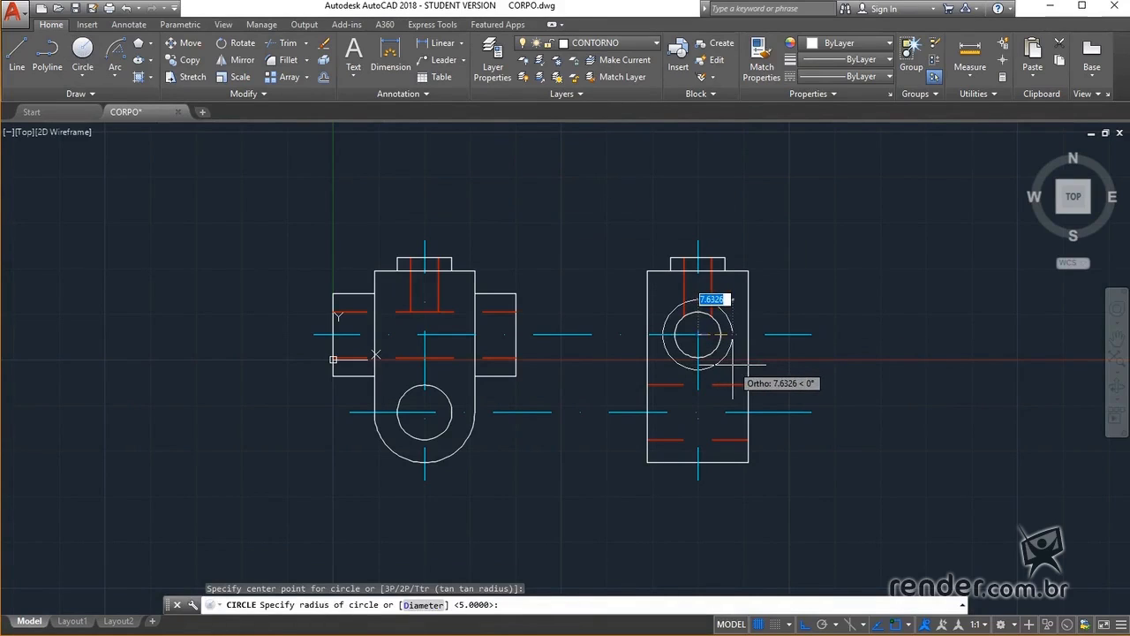
pyautogui.write('9')
pyautogui.press('Return')
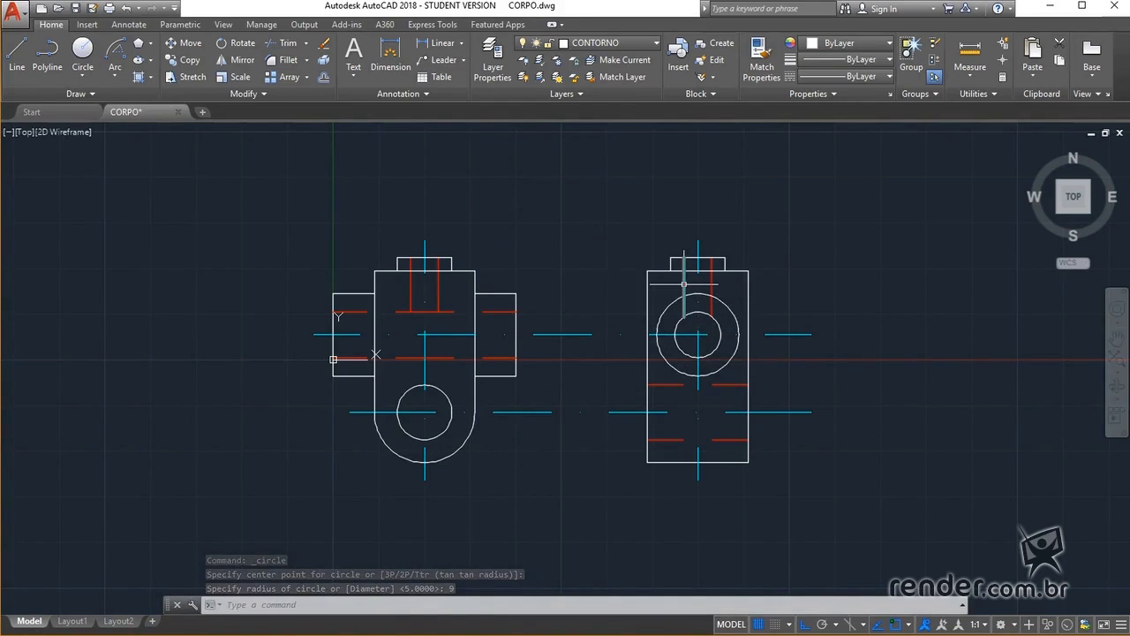
# Step: Draw a centre-diameter circle of diameter 20 in the empty area left of the front view
pyautogui.moveTo(684, 284)
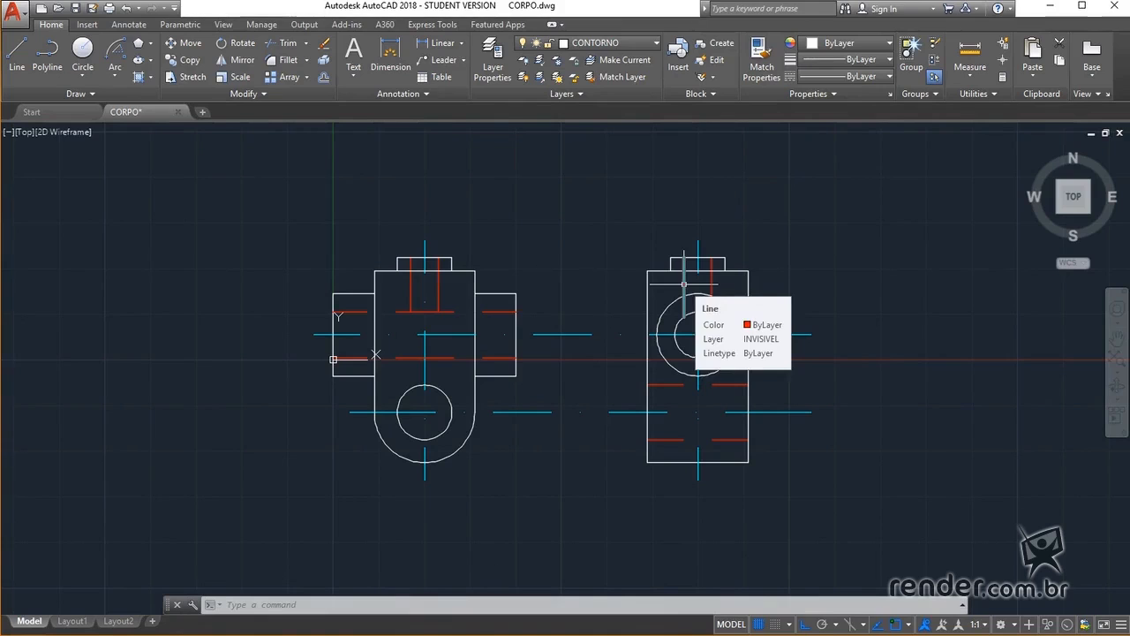
pyautogui.moveTo(315, 267); pyautogui.dragTo(573, 245, button='middle')
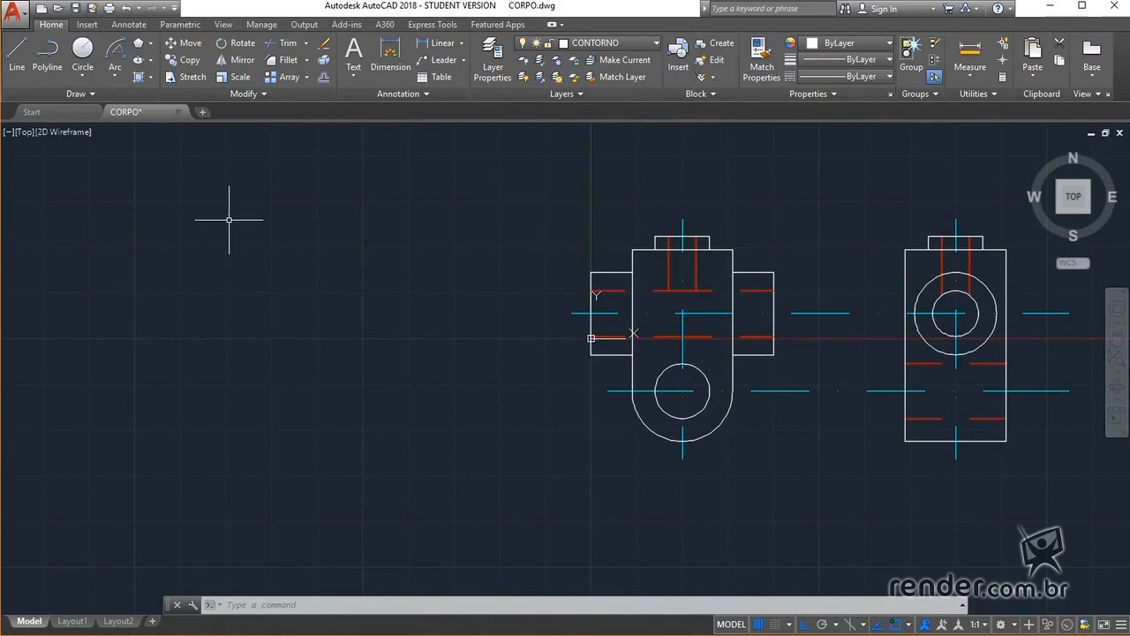
pyautogui.click(82, 80)
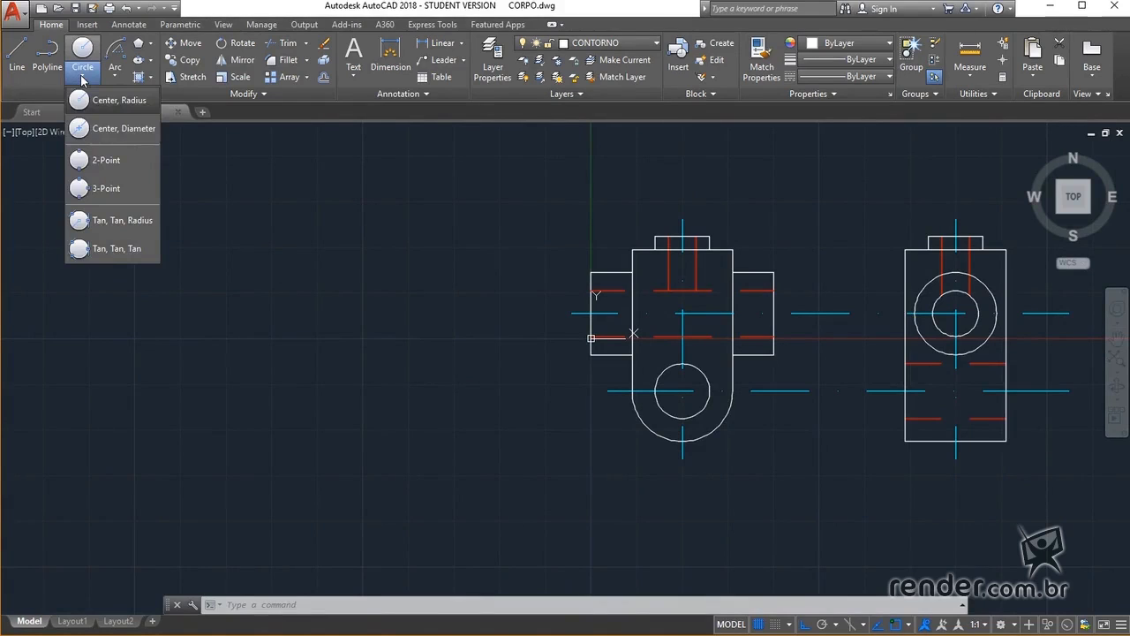
pyautogui.click(117, 130)
pyautogui.click(203, 273)
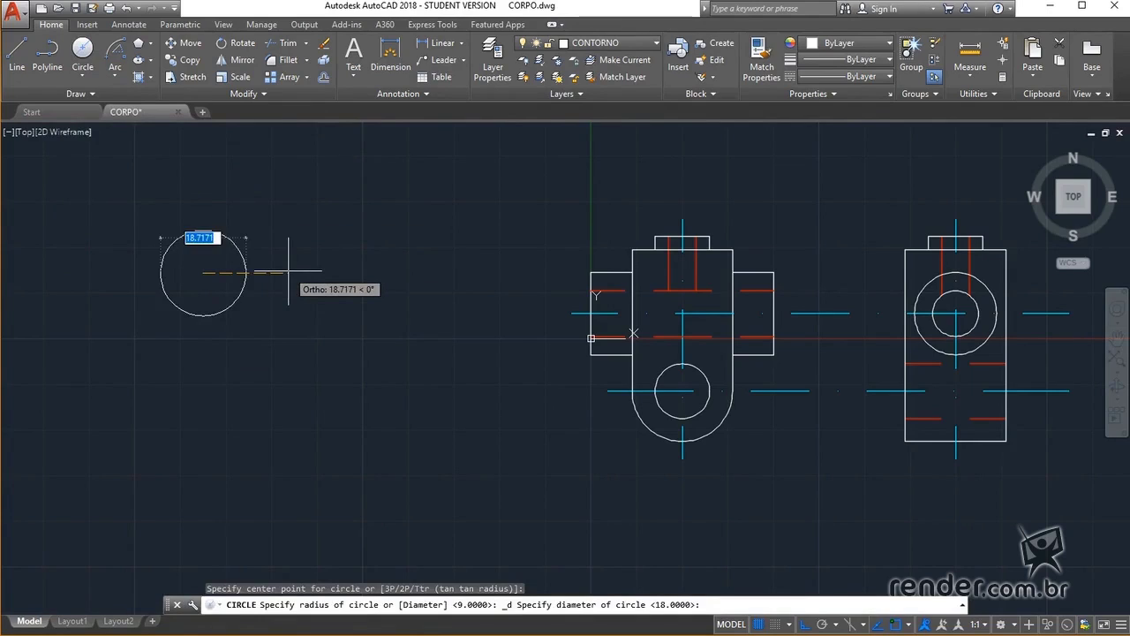
pyautogui.write('20')
pyautogui.press('Return')
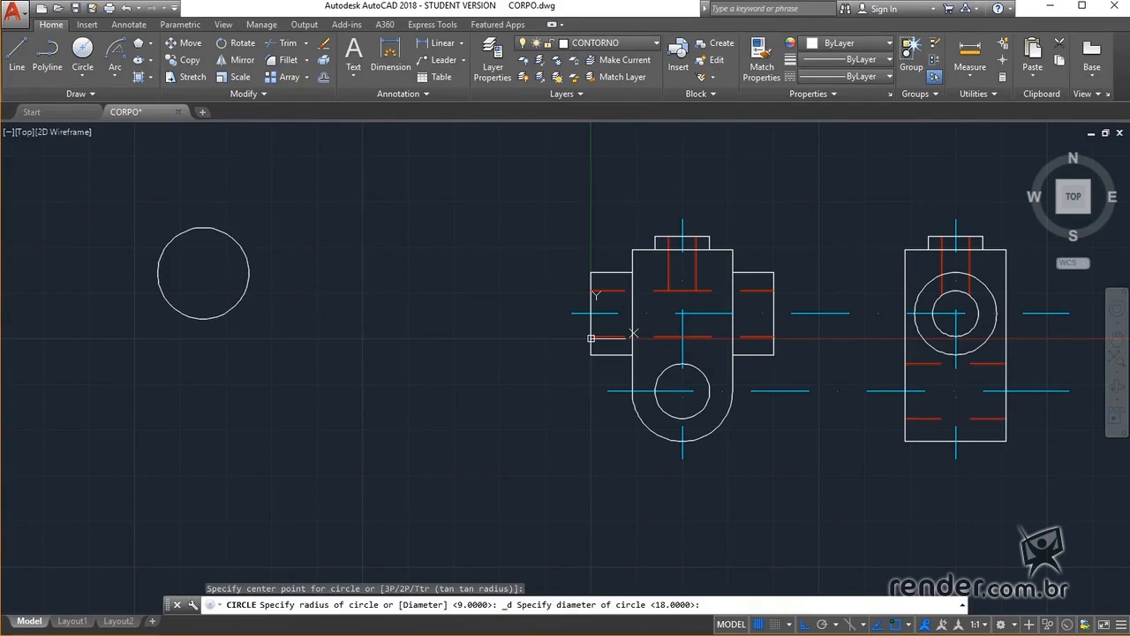
# Step: Draw a two-point circle below the 20-diameter circle by picking the two ends of its horizontal diameter
pyautogui.click(82, 72)
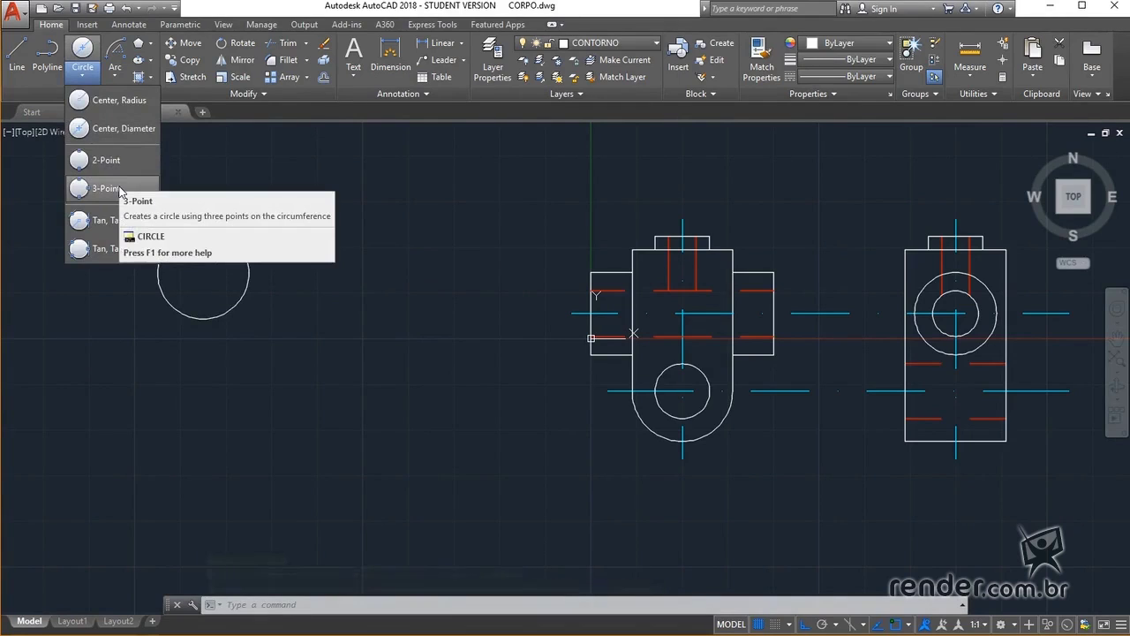
pyautogui.click(107, 161)
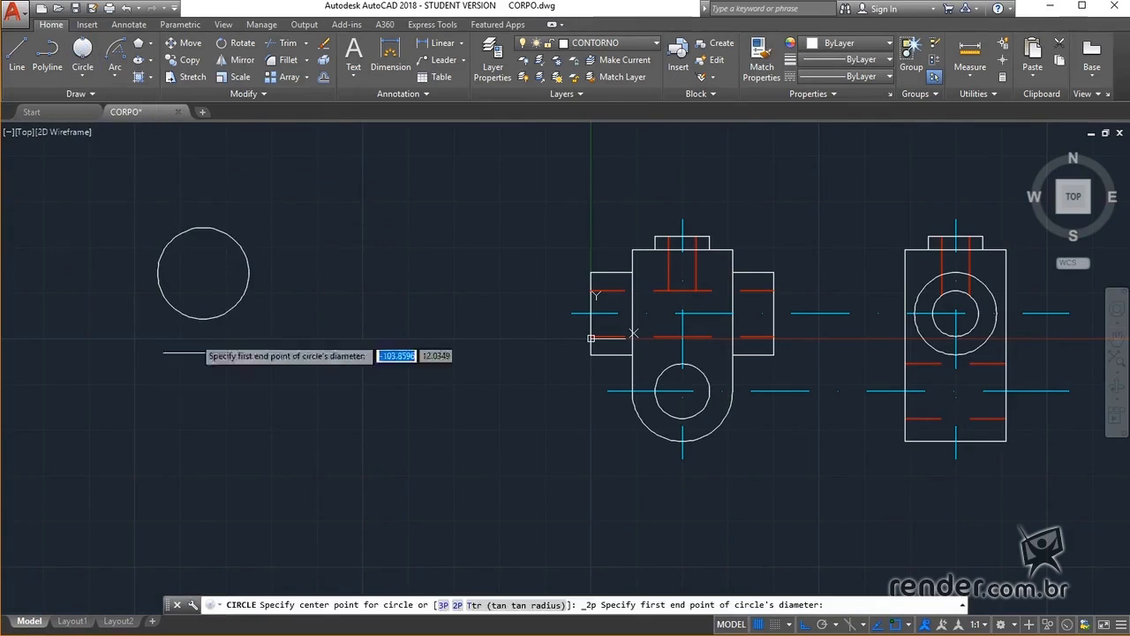
pyautogui.click(198, 431)
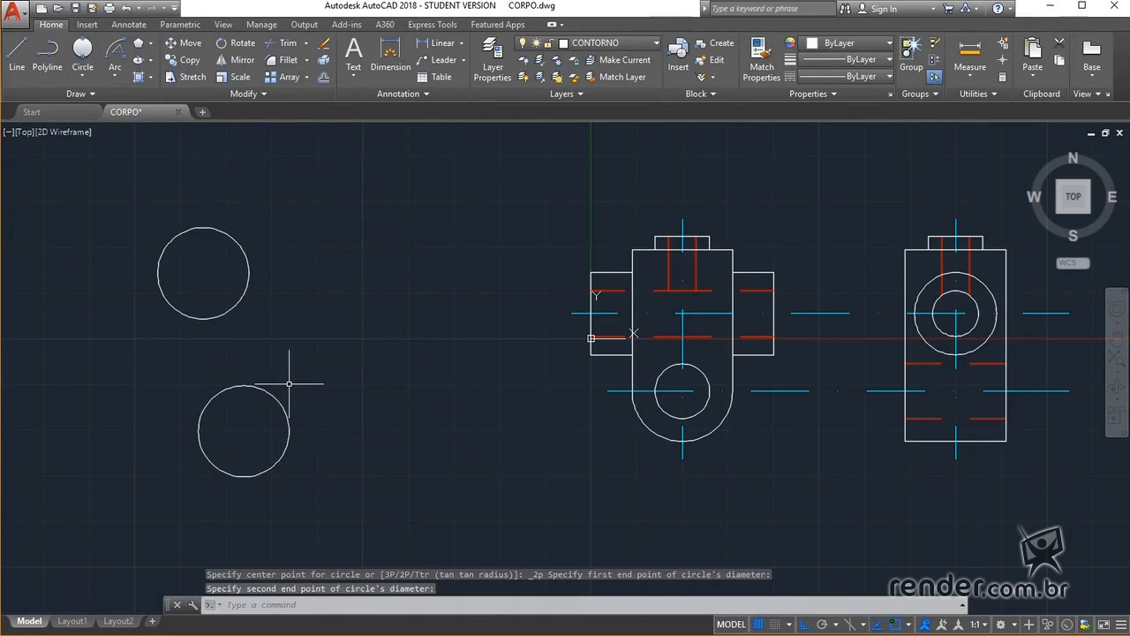
pyautogui.click(289, 383)
# Step: Draw a three-point circle with a radius of about 12.7 to the lower left of the two-point circle
pyautogui.click(82, 78)
pyautogui.click(106, 189)
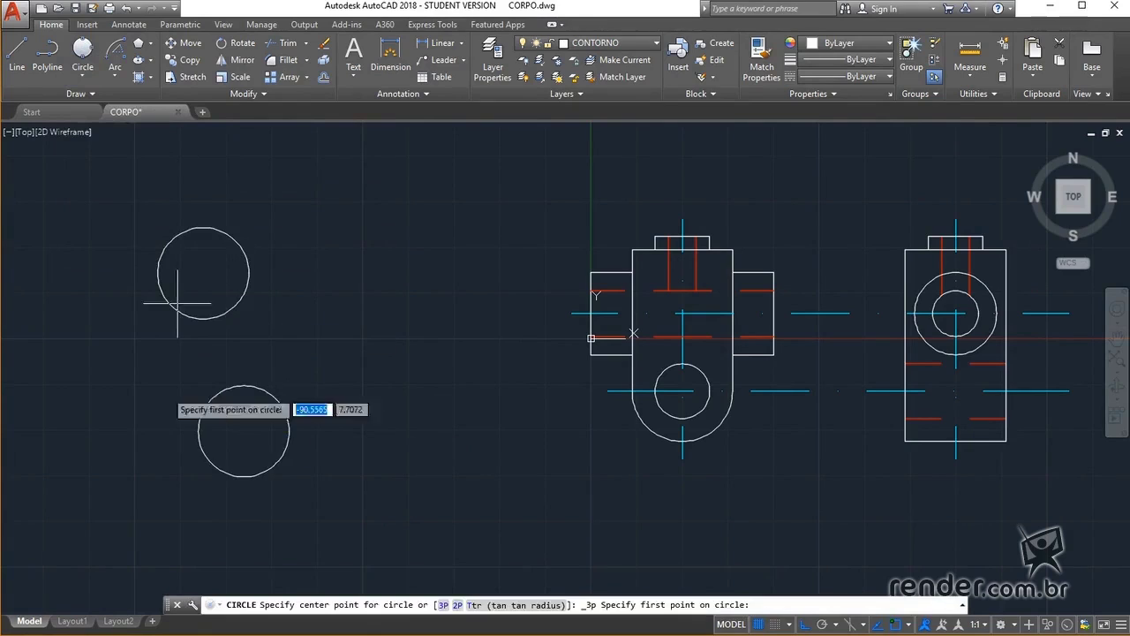
pyautogui.click(78, 446)
pyautogui.click(168, 463)
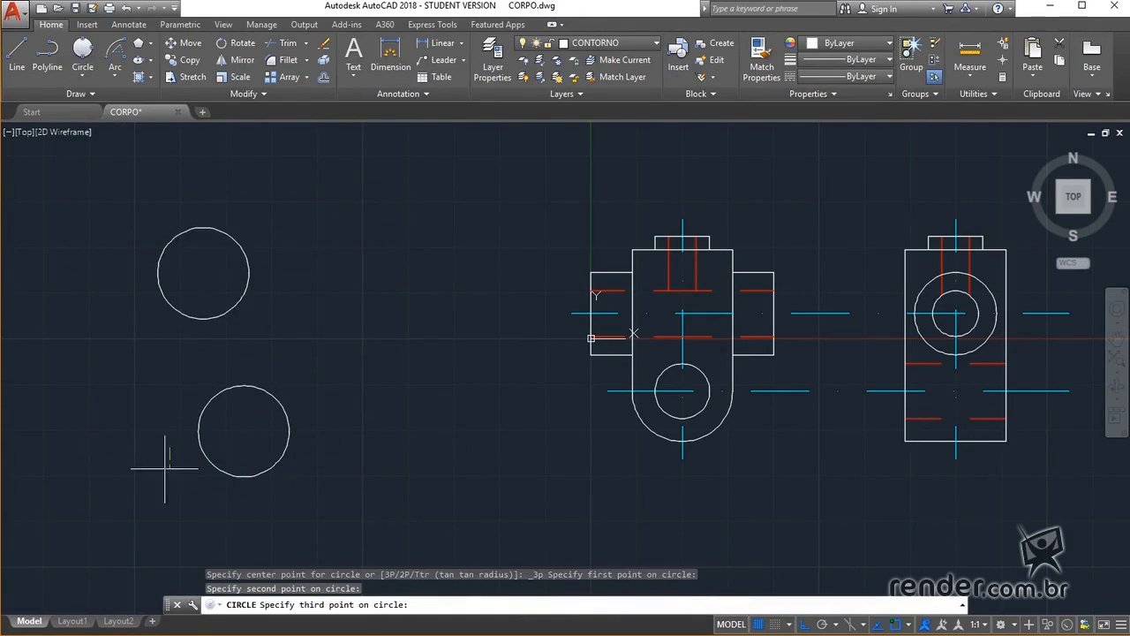
pyautogui.click(133, 517)
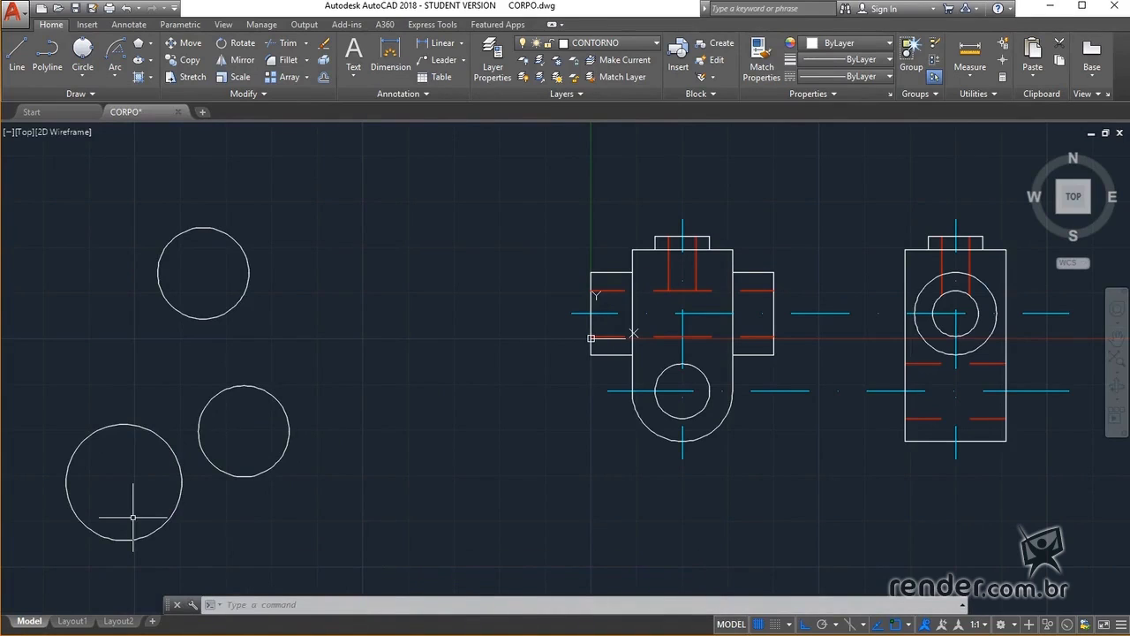
# Step: Draw a Tan, Tan, Radius circle of radius 12.6961 tangent to the 20-diameter circle and the two-point circle on their right side
pyautogui.click(82, 81)
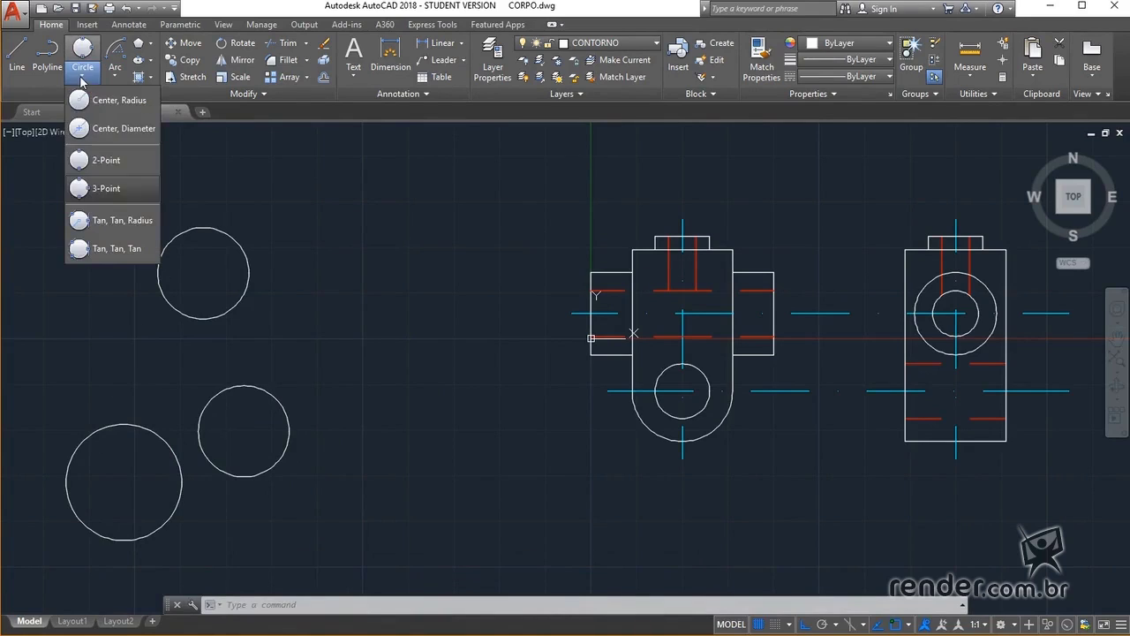
pyautogui.click(130, 223)
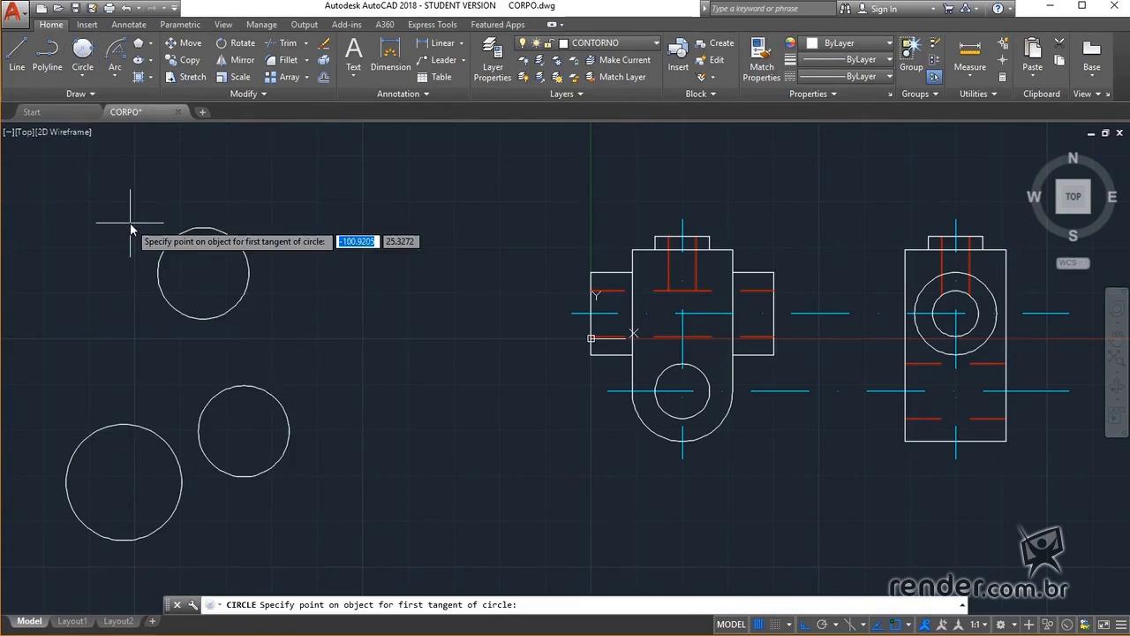
pyautogui.click(248, 276)
pyautogui.click(258, 389)
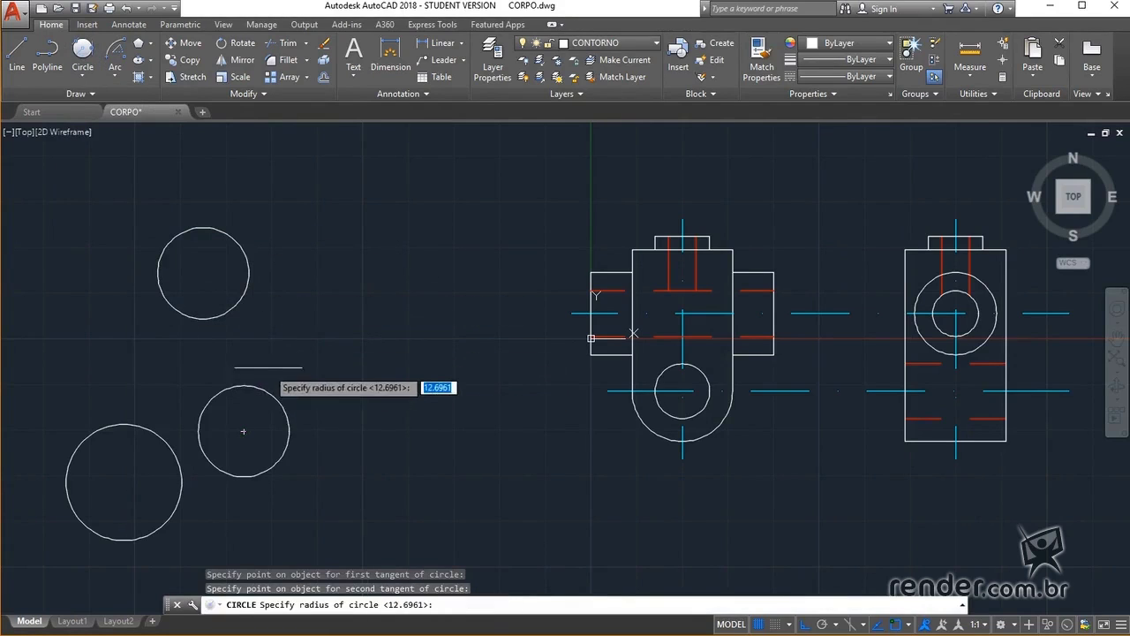
pyautogui.press('Return')
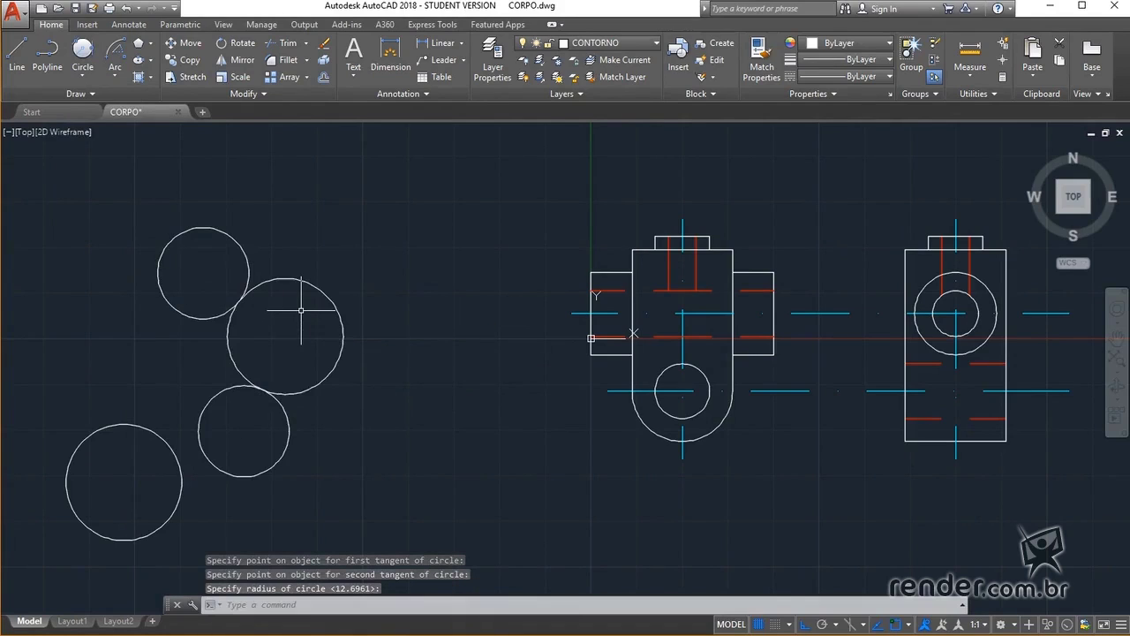
# Step: Draw a Tan, Tan, Tan circle tangent to the 20-diameter circle, the two-point circle and the three-point circle
pyautogui.click(82, 78)
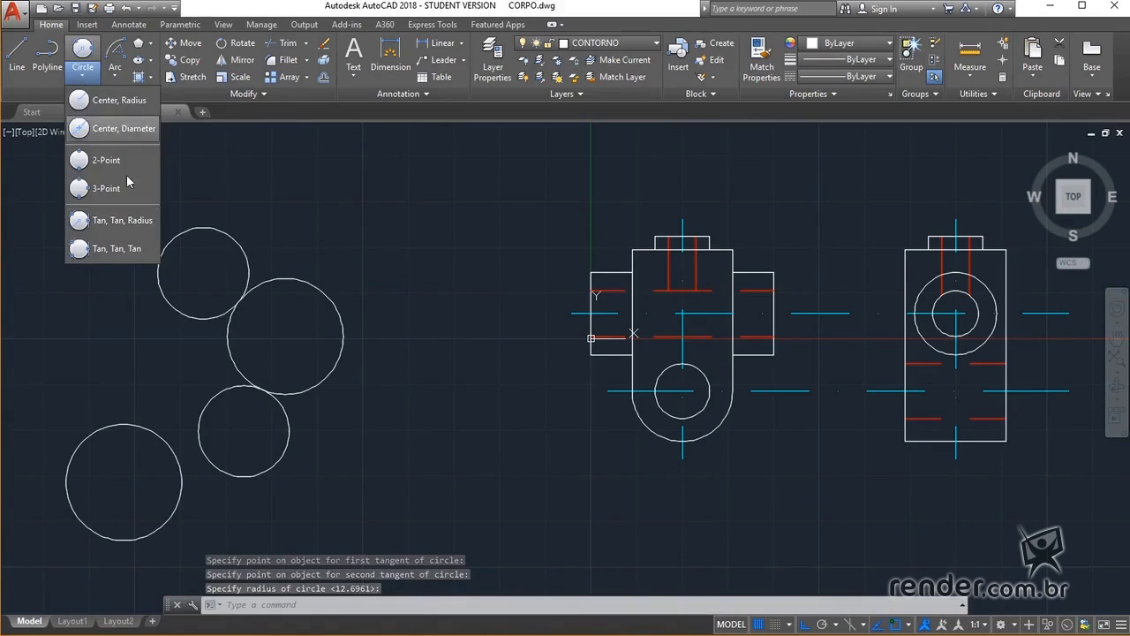
pyautogui.click(102, 249)
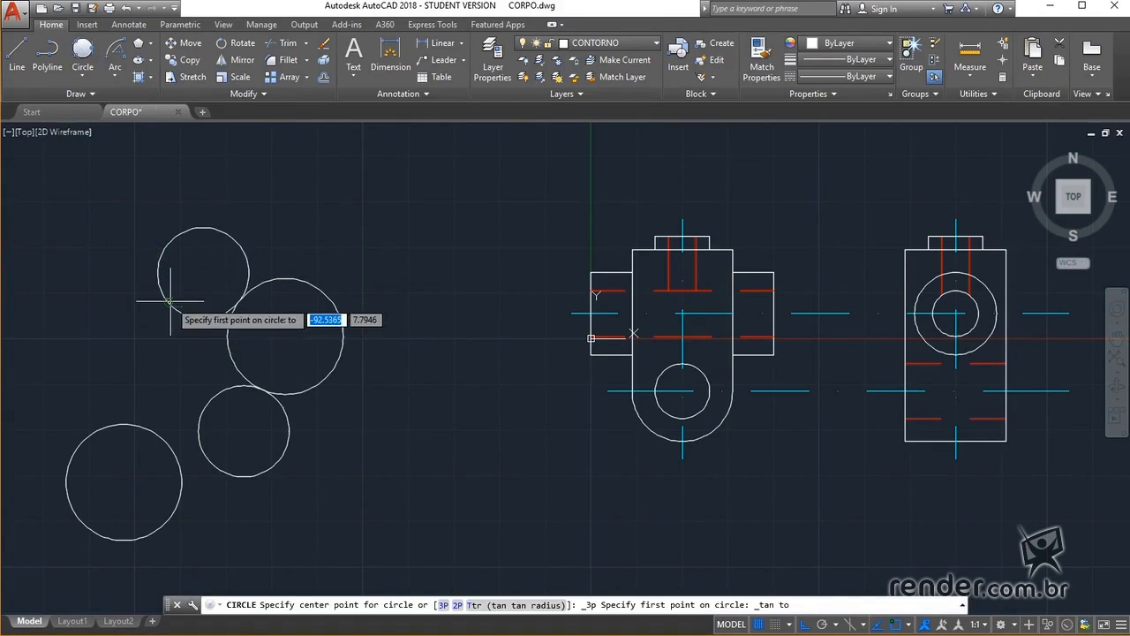
pyautogui.click(166, 307)
pyautogui.click(210, 404)
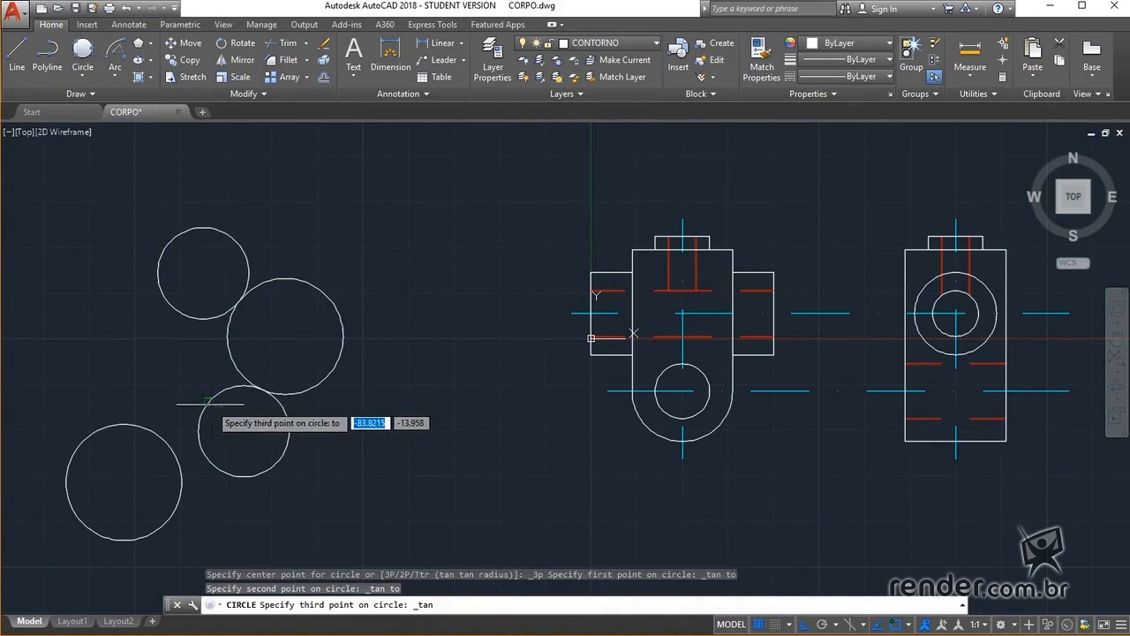
pyautogui.click(128, 424)
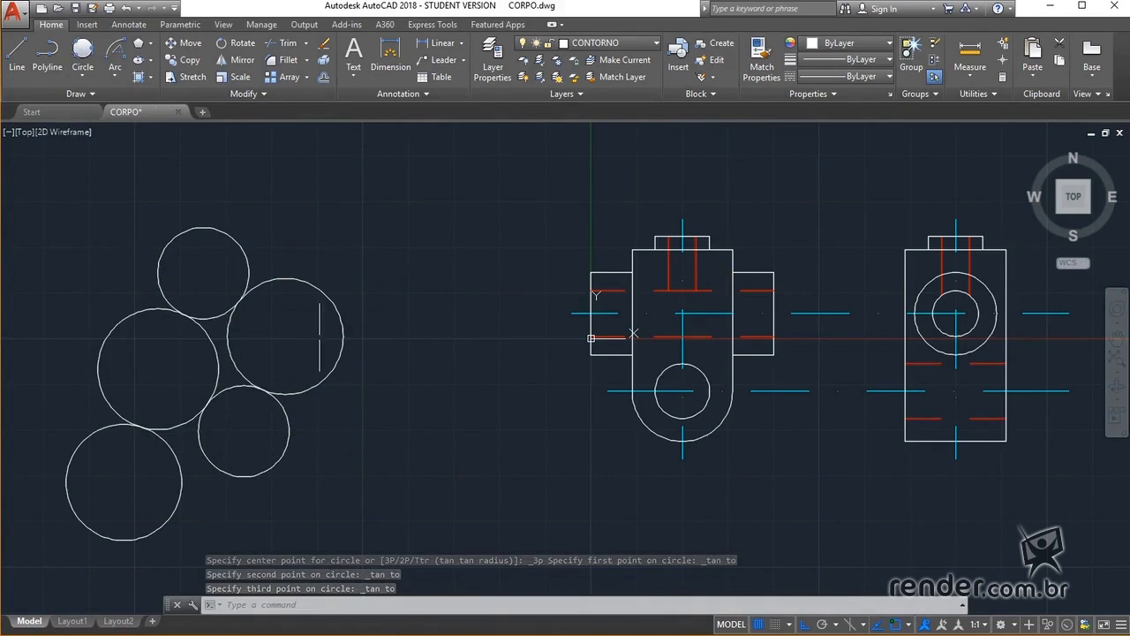
# Step: Draw a horizontal ellipse from its centre in the empty area left of the circles, with a vertical half-axis of about 22
pyautogui.click(140, 67)
pyautogui.moveTo(155, 272)
pyautogui.mouseDown(button='middle')
pyautogui.moveTo(121, 273)
pyautogui.moveTo(650, 220)
pyautogui.moveTo(615, 235)
pyautogui.mouseUp(button='middle')
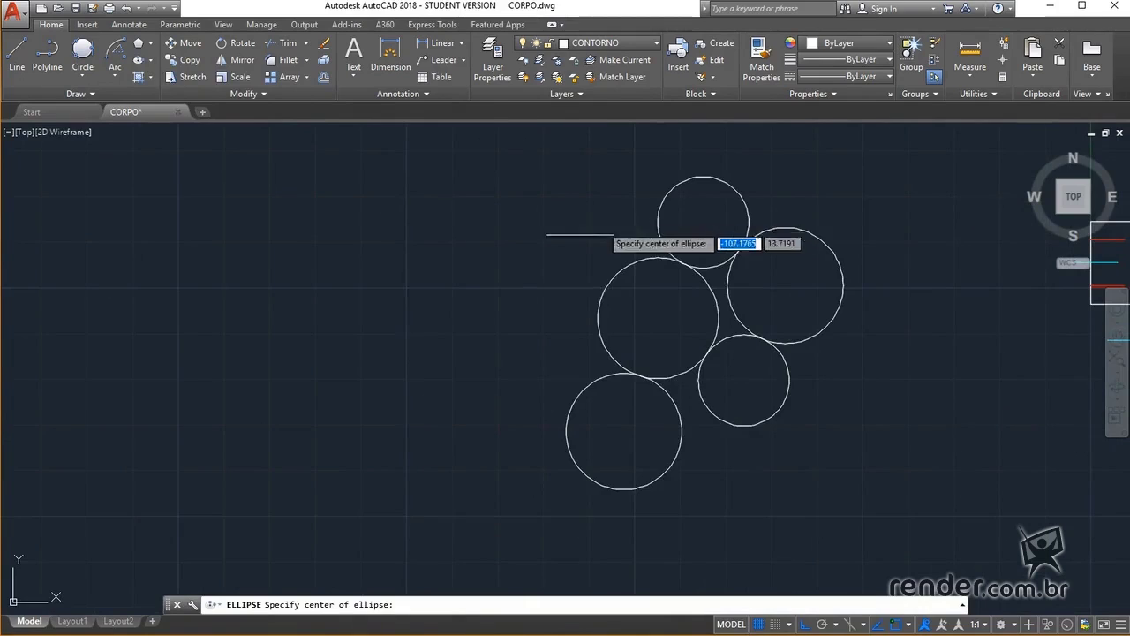
pyautogui.click(220, 319)
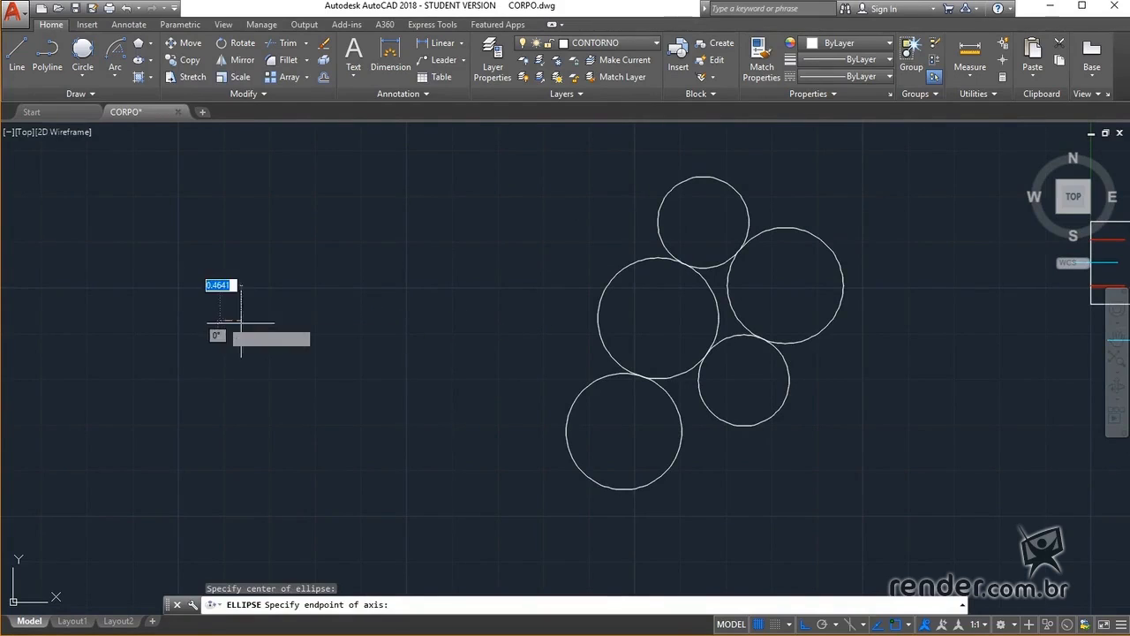
pyautogui.click(394, 319)
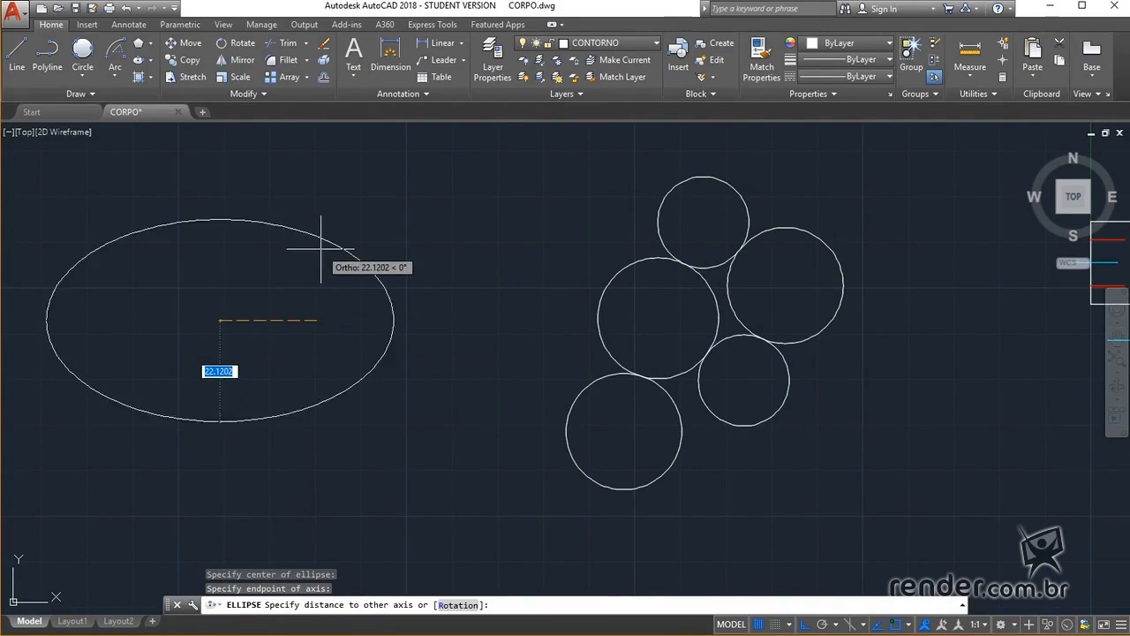
pyautogui.click(320, 249)
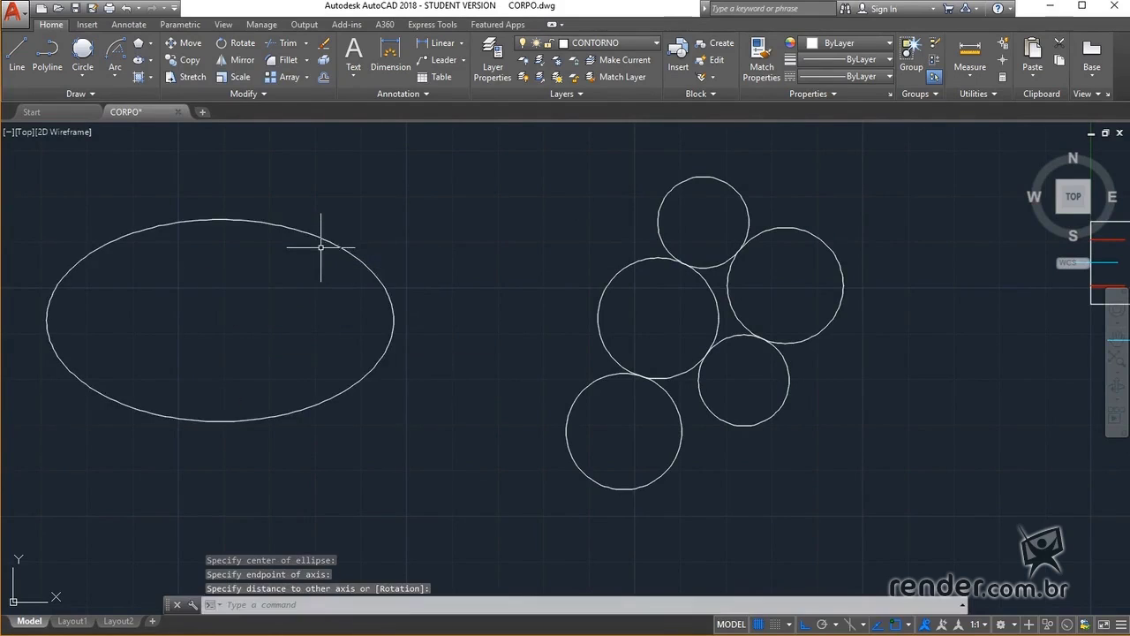
# Step: Draw an upper-half elliptical arc below the ellipse, with a horizontal first axis and a vertical half-axis of about 17
pyautogui.click(150, 62)
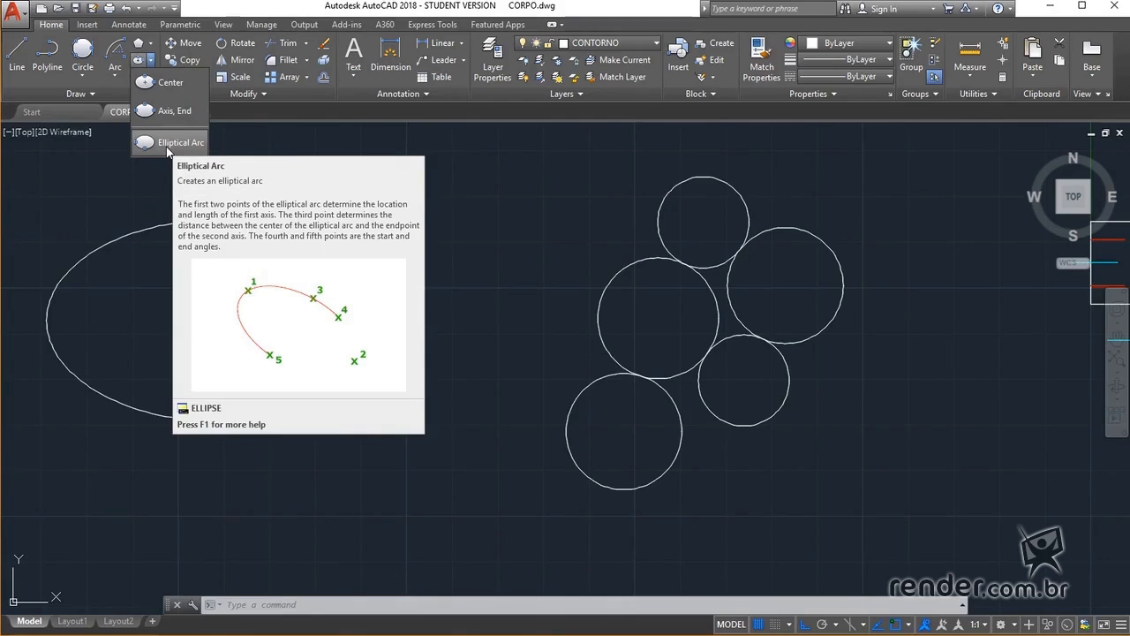
pyautogui.click(167, 146)
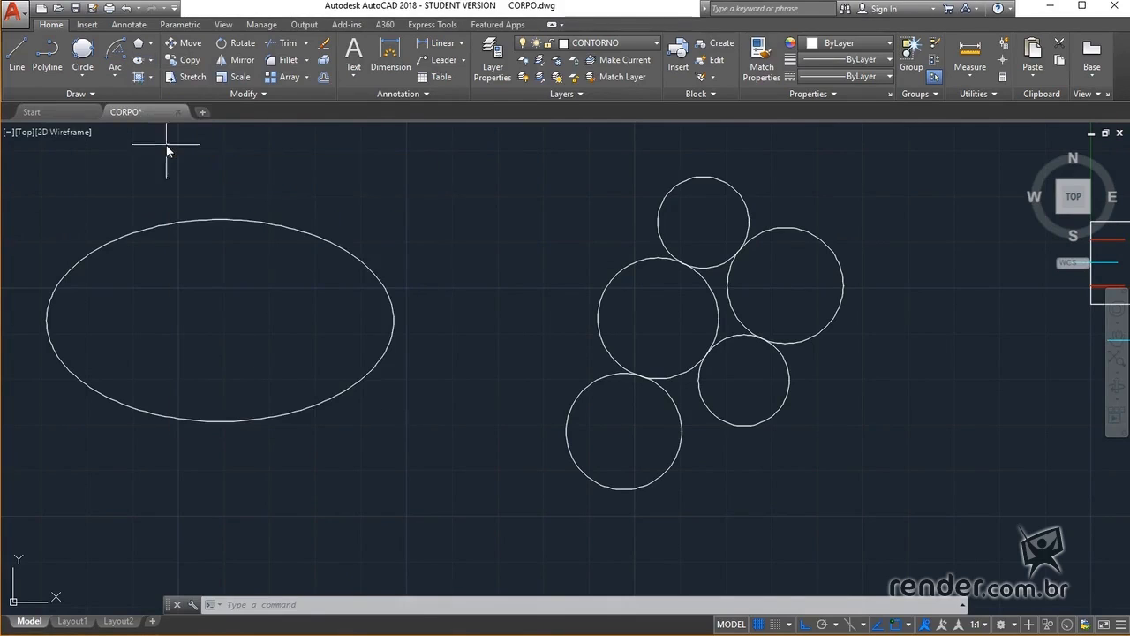
pyautogui.click(262, 528)
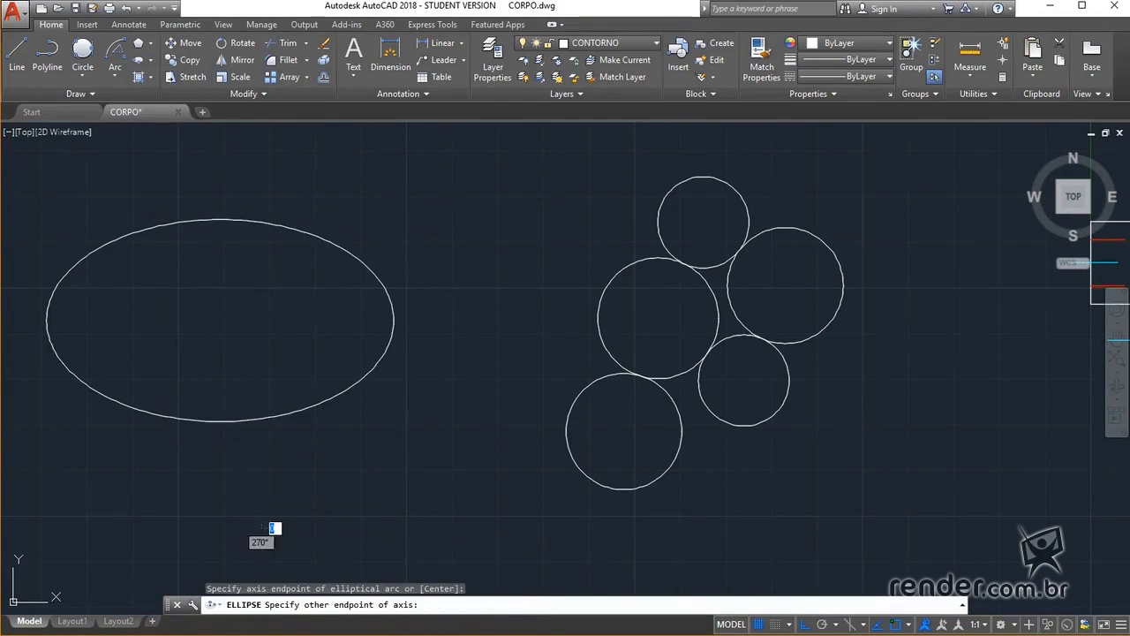
pyautogui.click(415, 523)
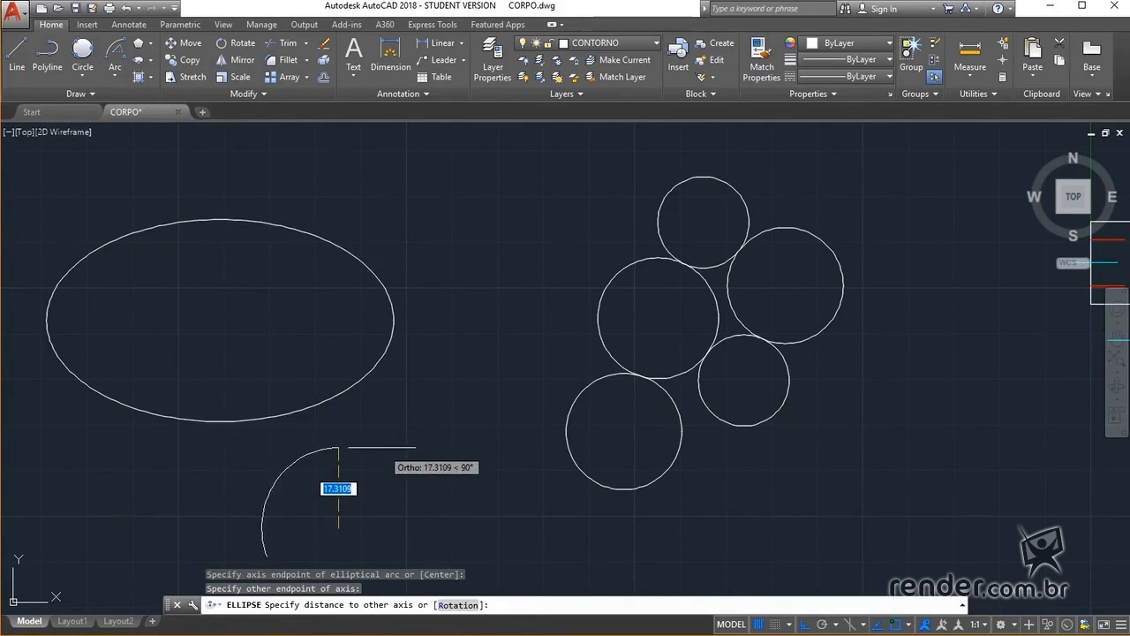
pyautogui.click(375, 443)
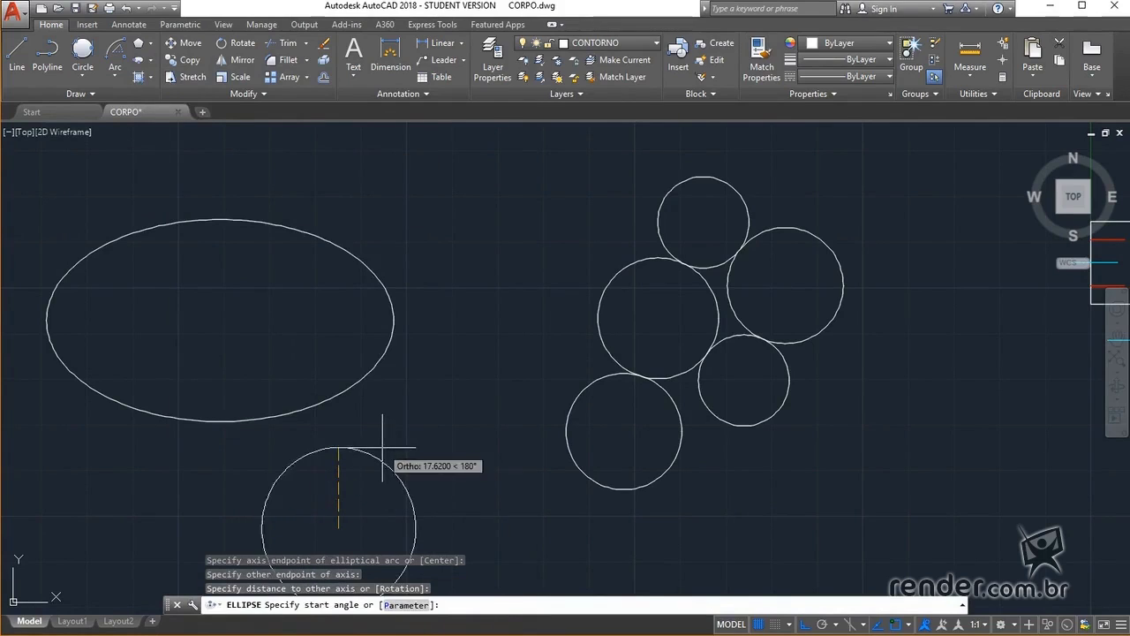
pyautogui.click(424, 499)
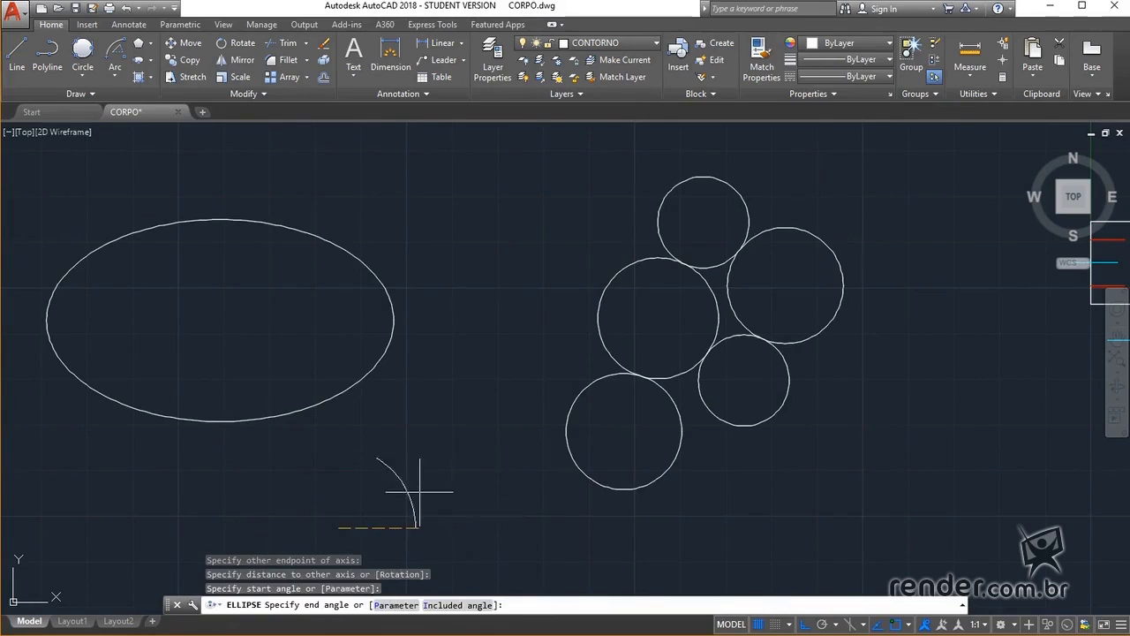
pyautogui.click(270, 479)
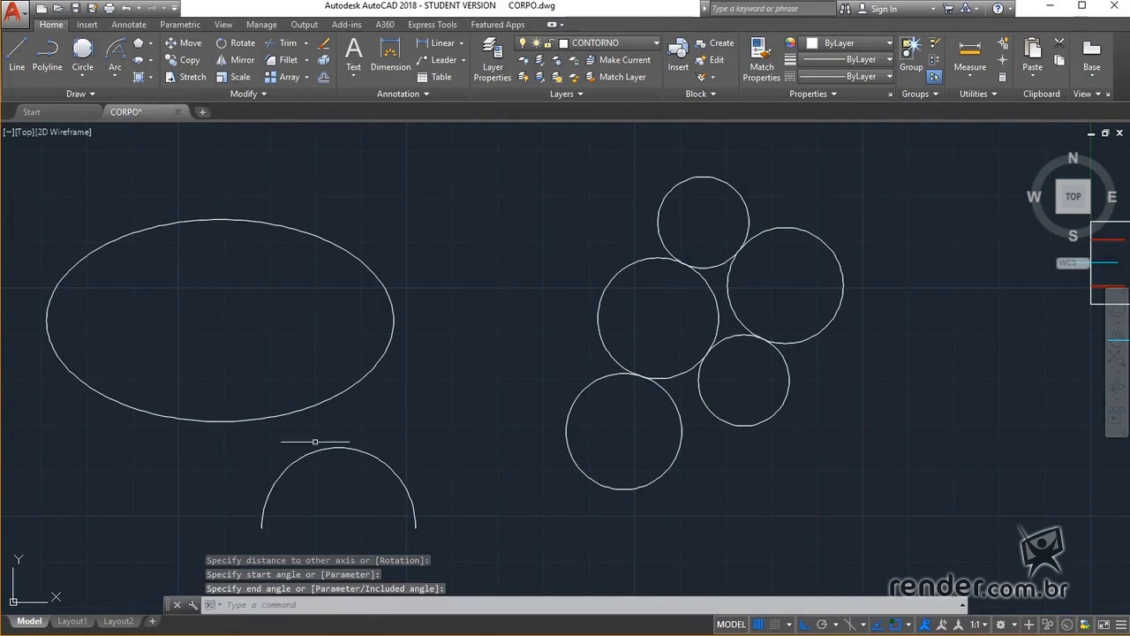